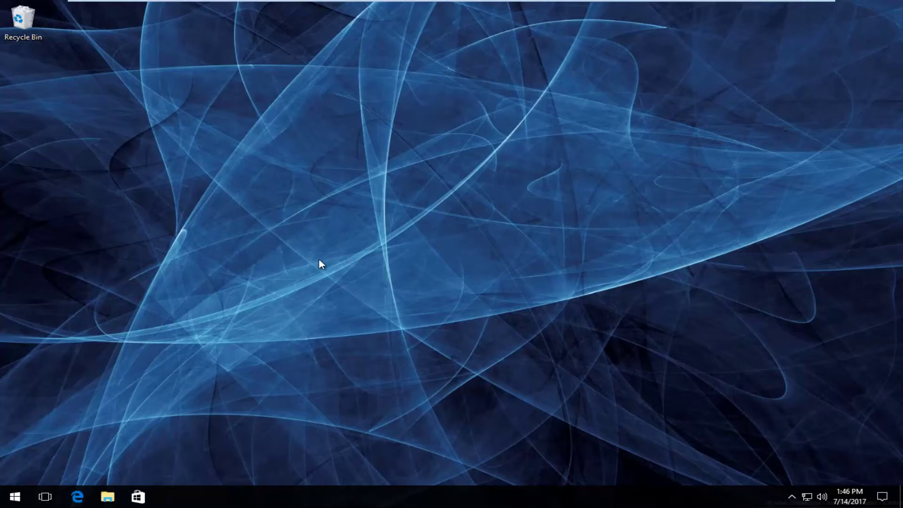
- Search the system for "folder options" from the Start menu
{"action": "left_click", "coordinate": [3, 498]}
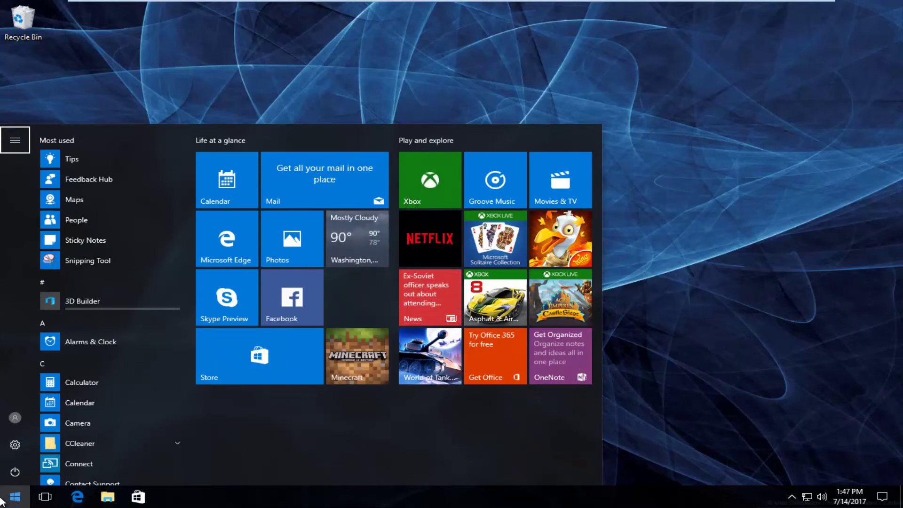
{"action": "type", "text": "folder optio"}
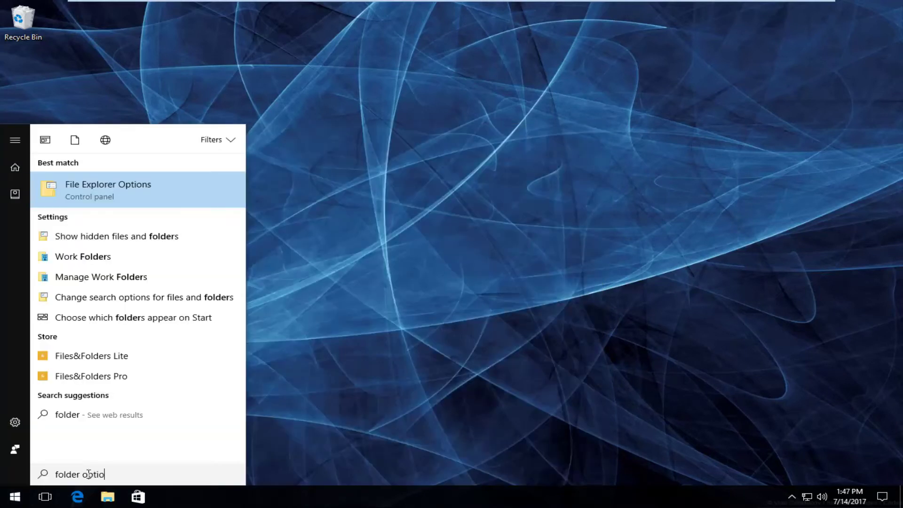
{"action": "type", "text": "ns"}
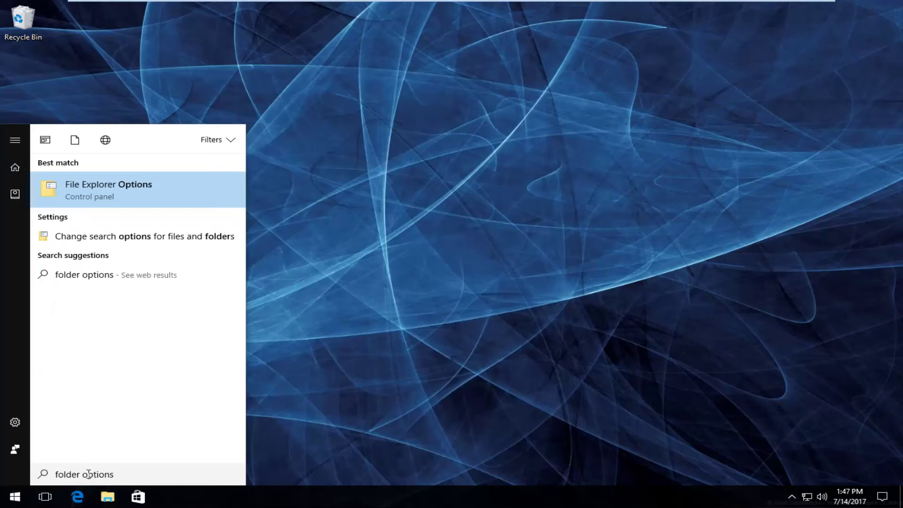
- Uncheck 'Always show icons, never thumbnails' on File Explorer Options' View tab and apply
{"action": "left_click", "coordinate": [84, 191]}
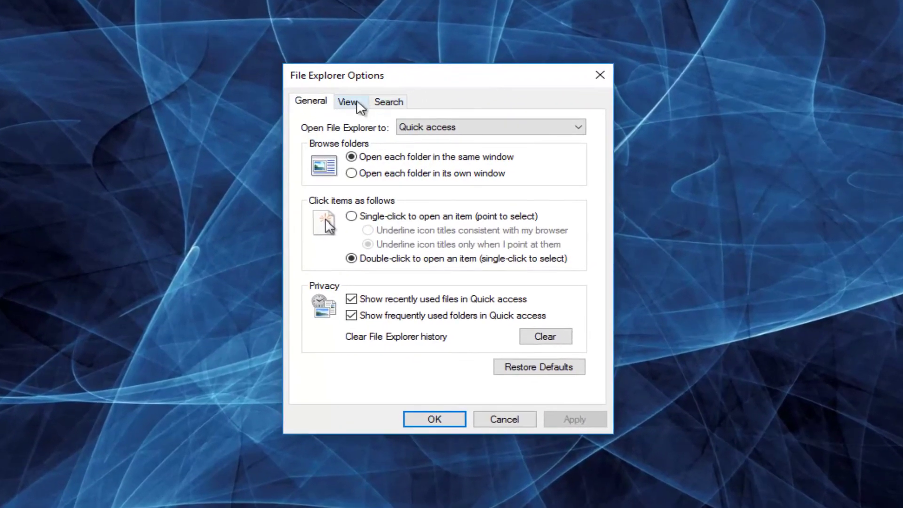
{"action": "left_click", "coordinate": [348, 107]}
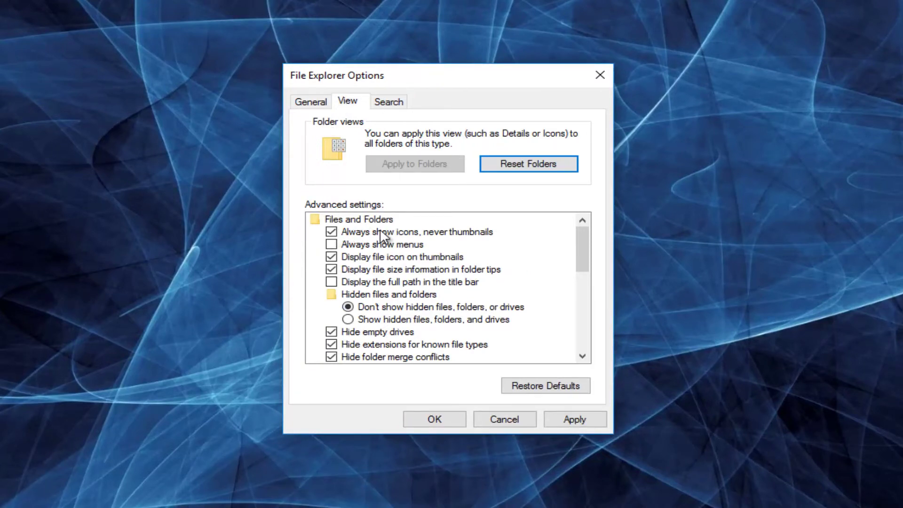
{"action": "left_click", "coordinate": [331, 233]}
{"action": "left_click", "coordinate": [550, 419]}
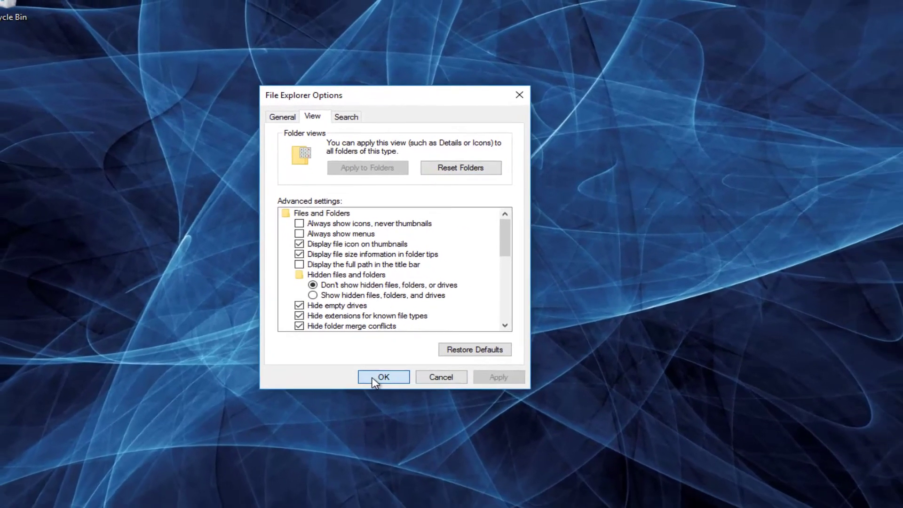
{"action": "left_click", "coordinate": [374, 378]}
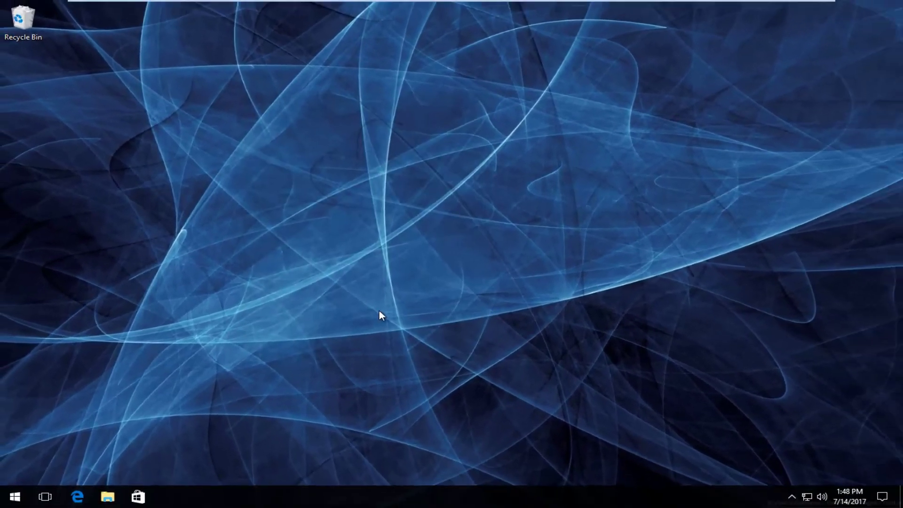